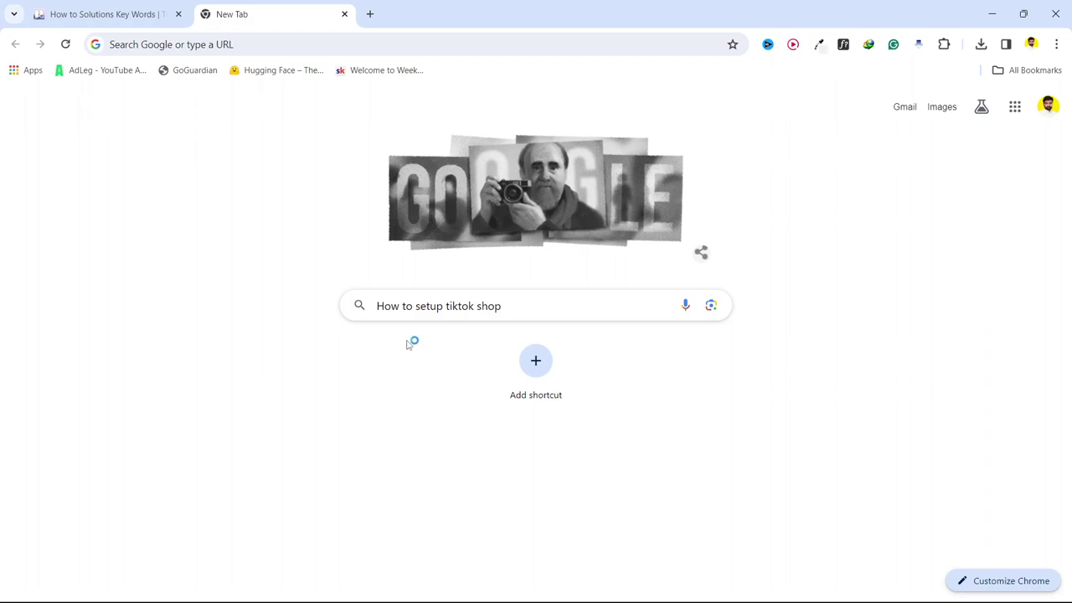
# Step: Search Google for "tiktok shop" in a new browser tab
pyautogui.click(371, 13)
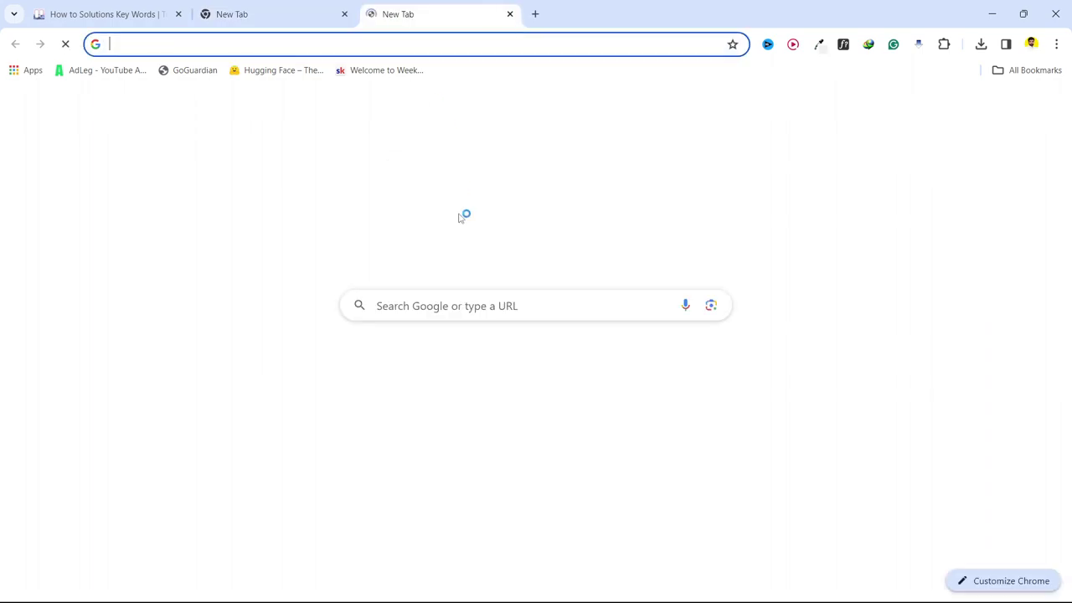
pyautogui.click(465, 303)
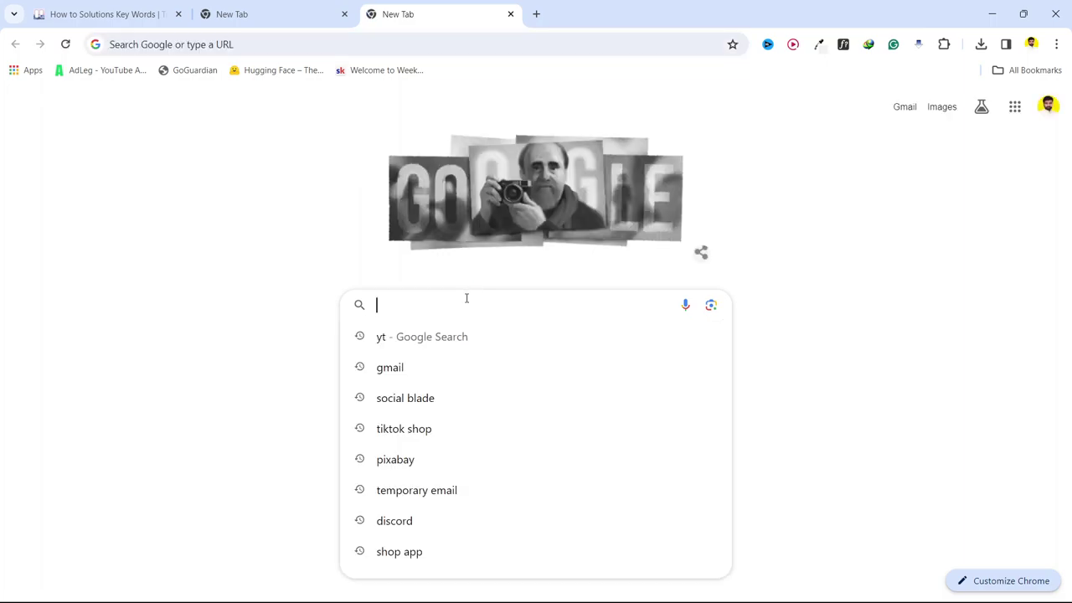
pyautogui.write('tiktok s')
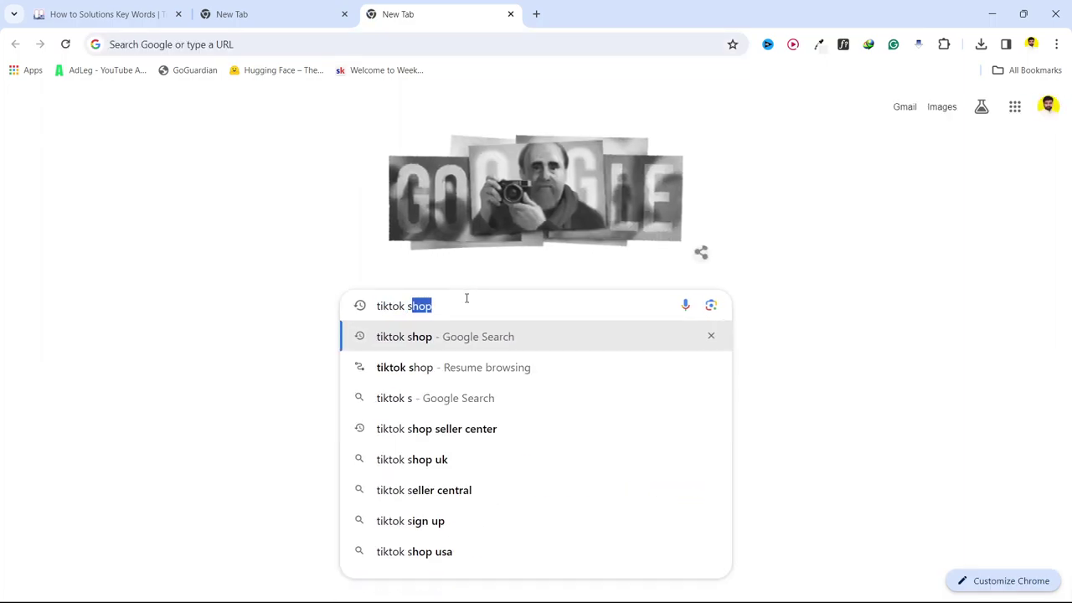
pyautogui.write('hop')
pyautogui.press('Return')
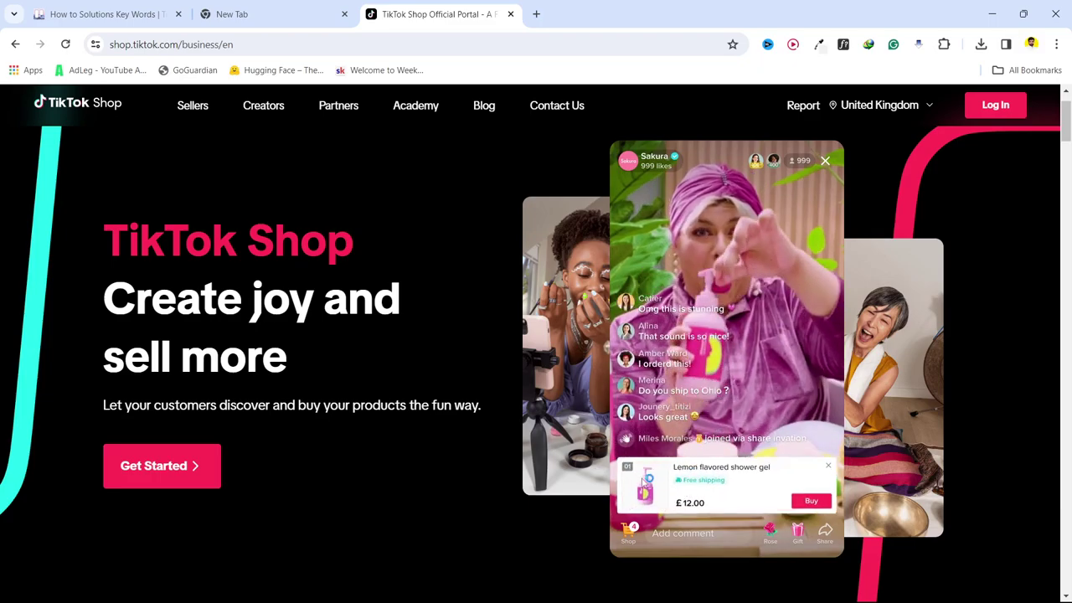
# Step: Look through the TikTok Shop business page, including the ways to shop, seller benefits, success stories and join options
pyautogui.scroll(-5, 717, 309)
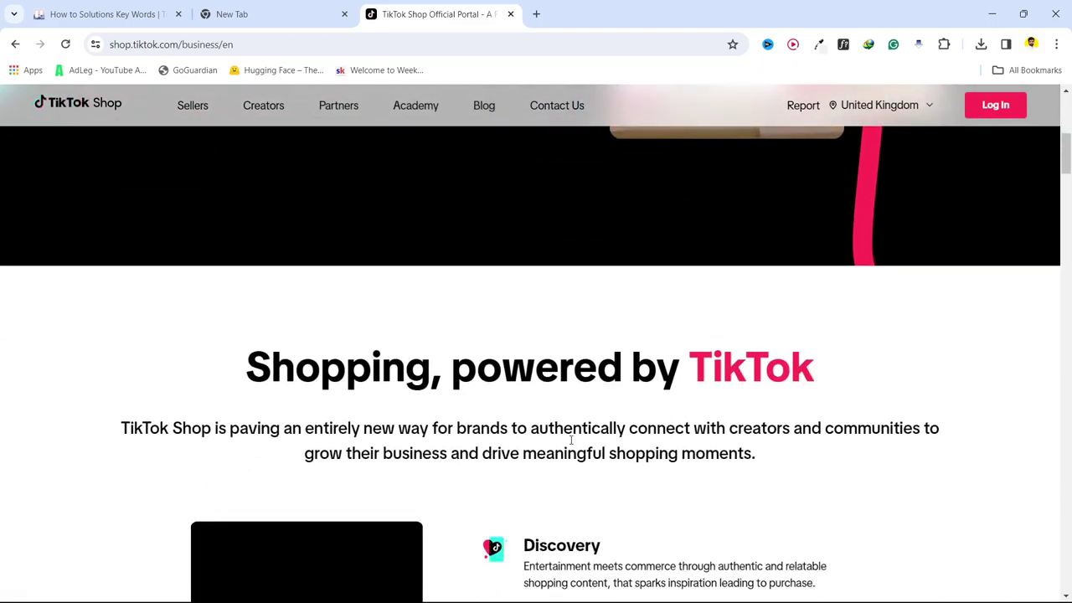
pyautogui.scroll(-10, 571, 439)
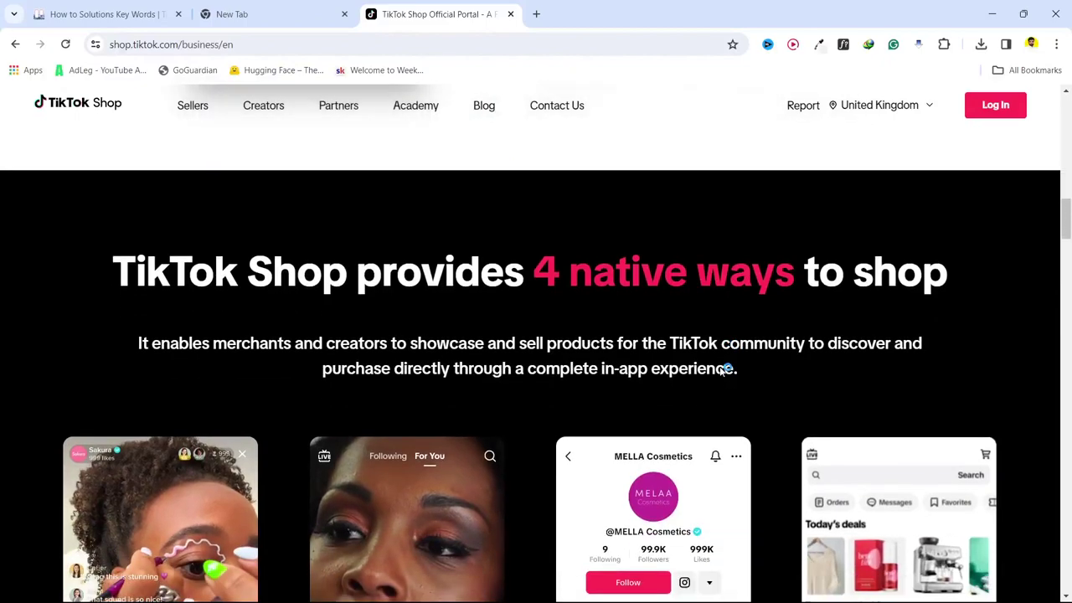
pyautogui.scroll(-8, 722, 369)
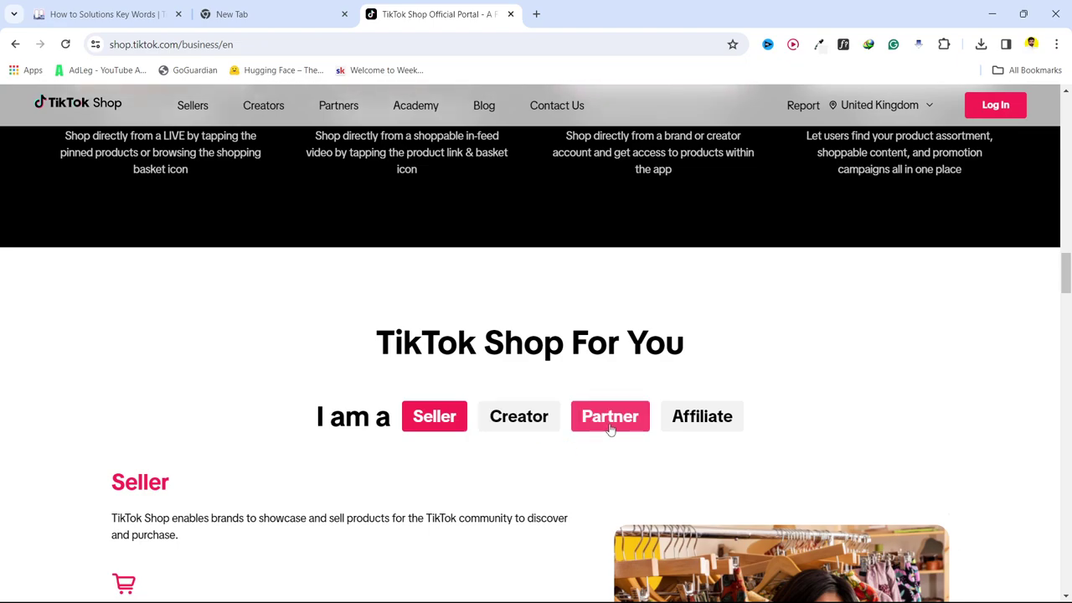
pyautogui.scroll(-2, 678, 422)
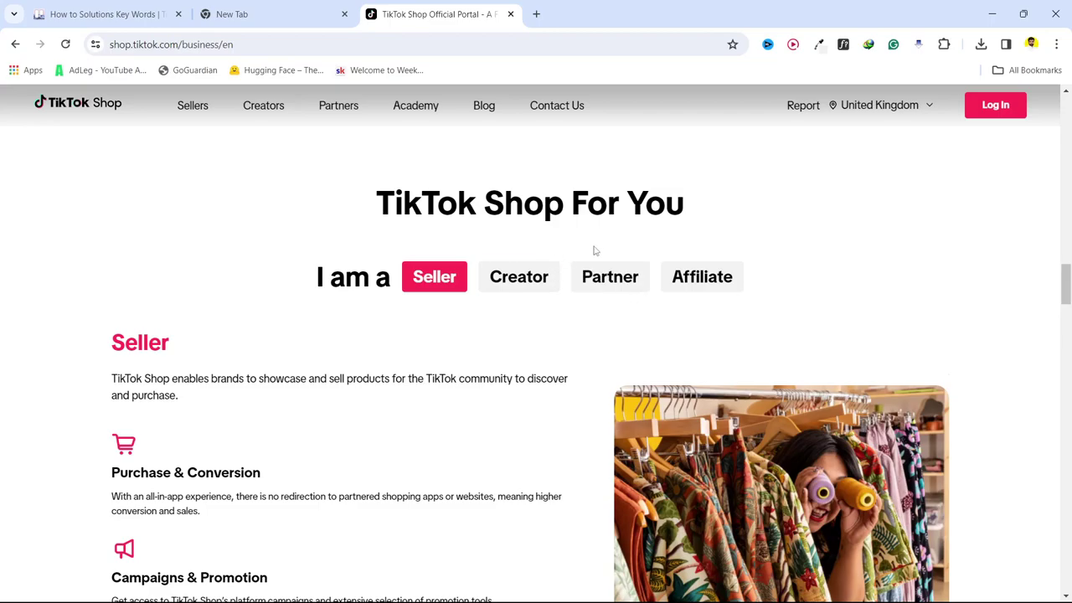
pyautogui.scroll(-5, 593, 249)
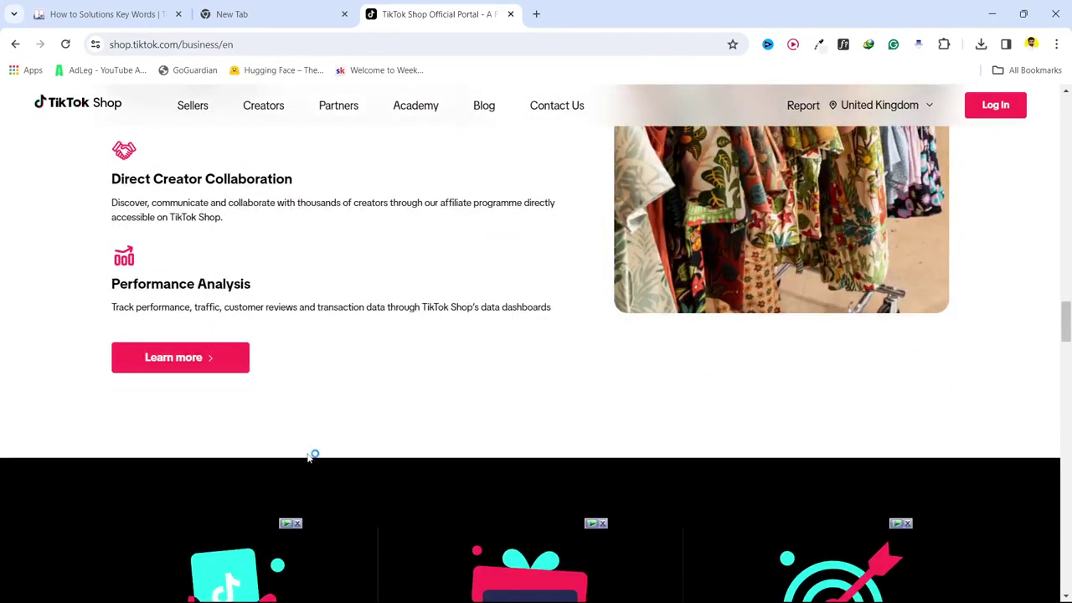
pyautogui.scroll(7, 310, 456)
pyautogui.scroll(-4, 410, 360)
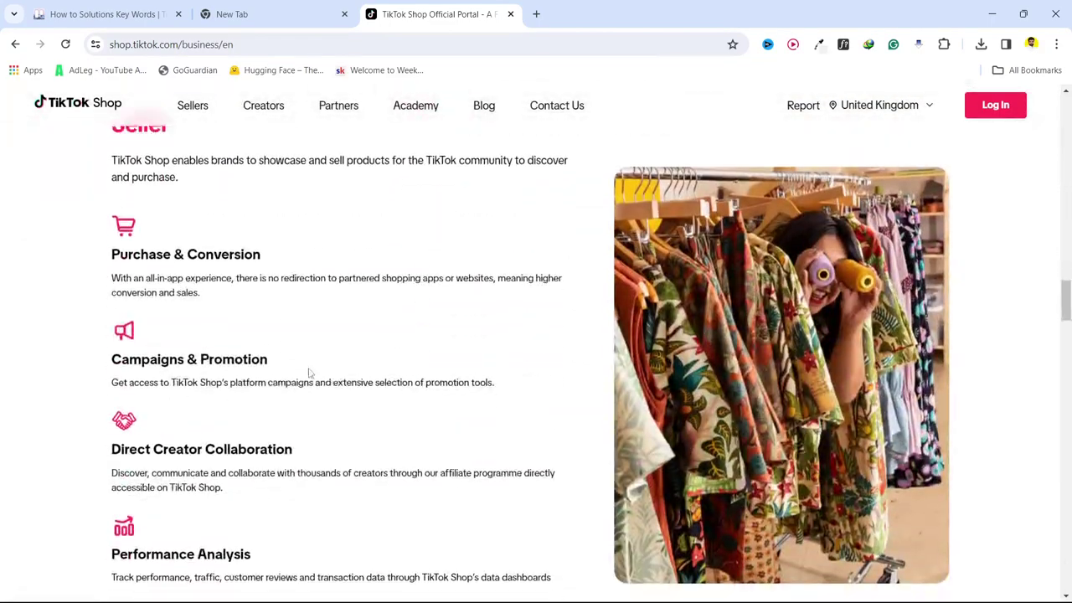
pyautogui.scroll(-14, 309, 373)
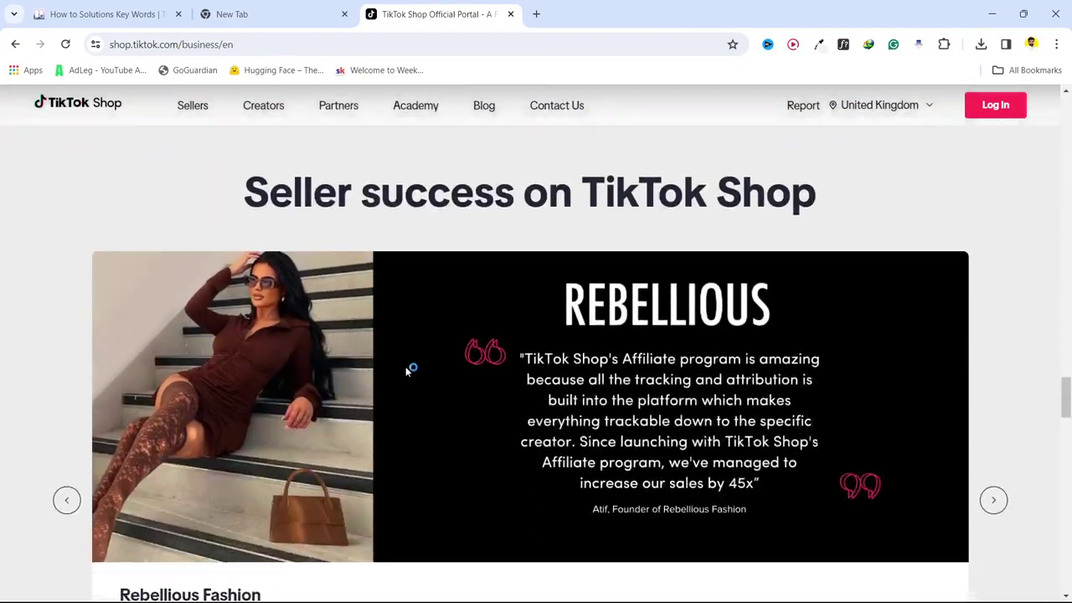
pyautogui.scroll(-15, 406, 370)
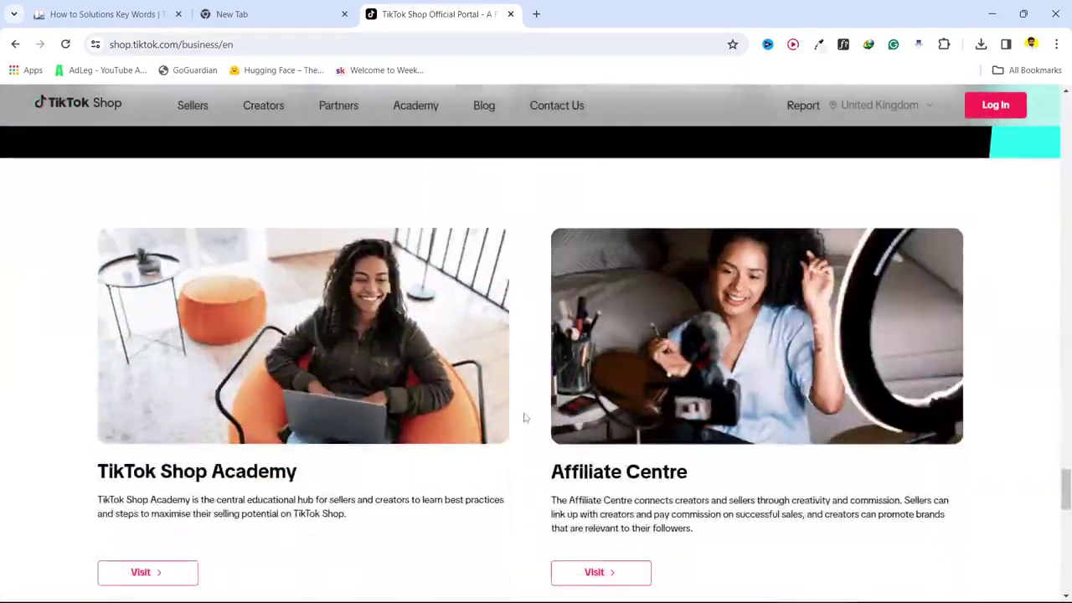
pyautogui.scroll(4, 524, 417)
pyautogui.scroll(-2, 768, 387)
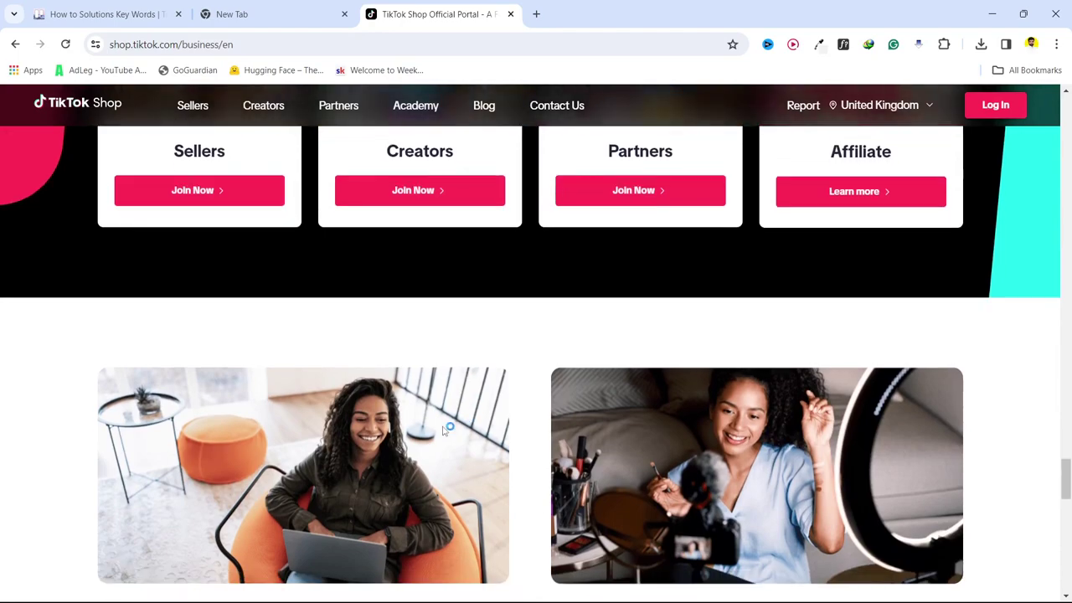
pyautogui.scroll(2, 394, 402)
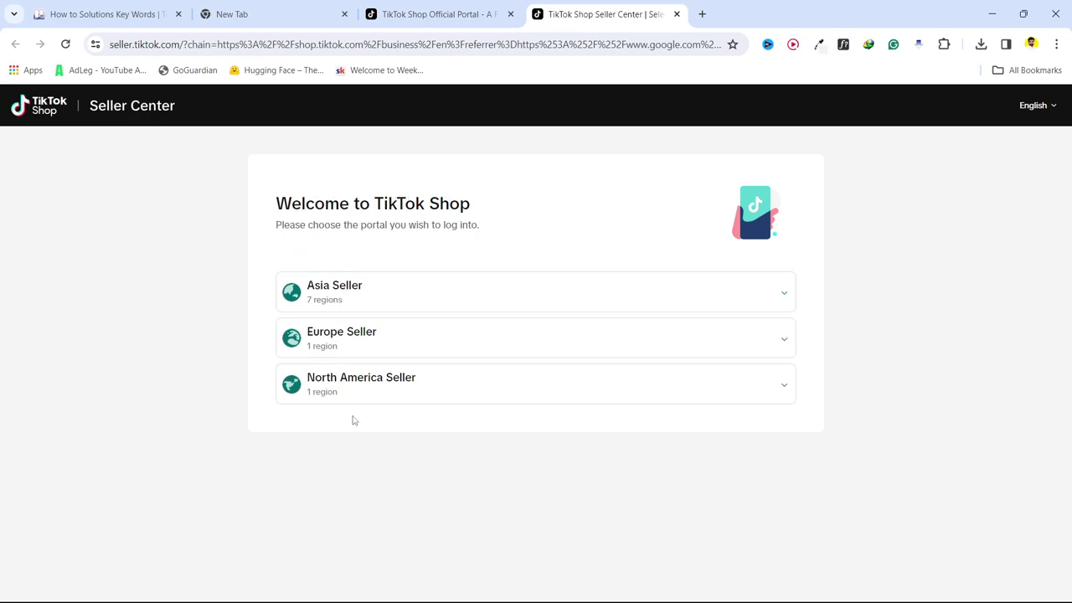
# Step: Expand the Asia, Europe and North America seller groups in turn to examine the available regions
pyautogui.click(370, 308)
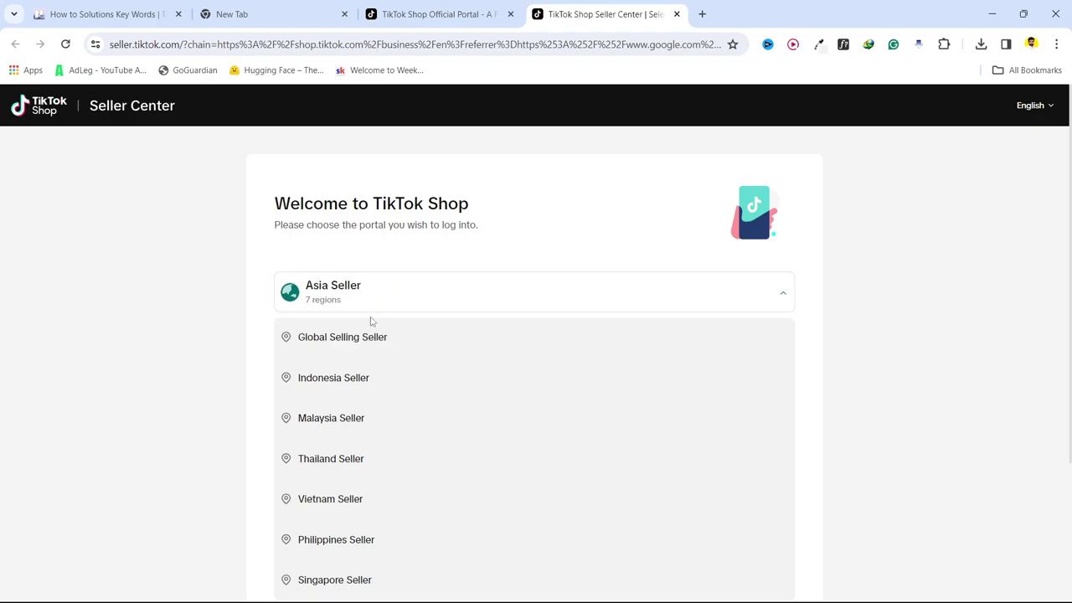
pyautogui.scroll(-1, 373, 320)
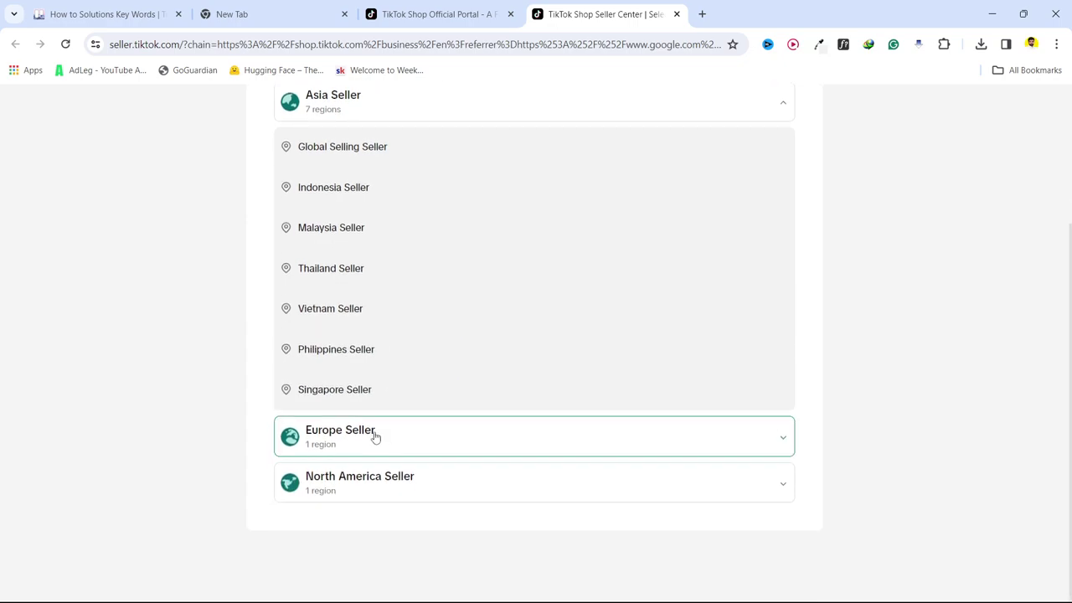
pyautogui.scroll(-2, 369, 439)
pyautogui.click(365, 442)
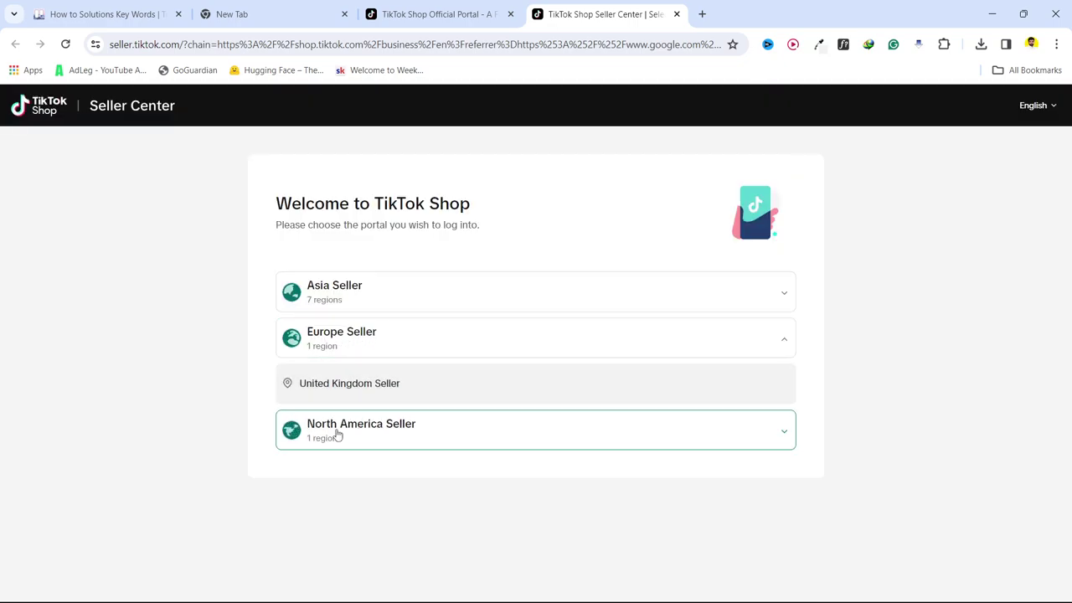
pyautogui.click(371, 429)
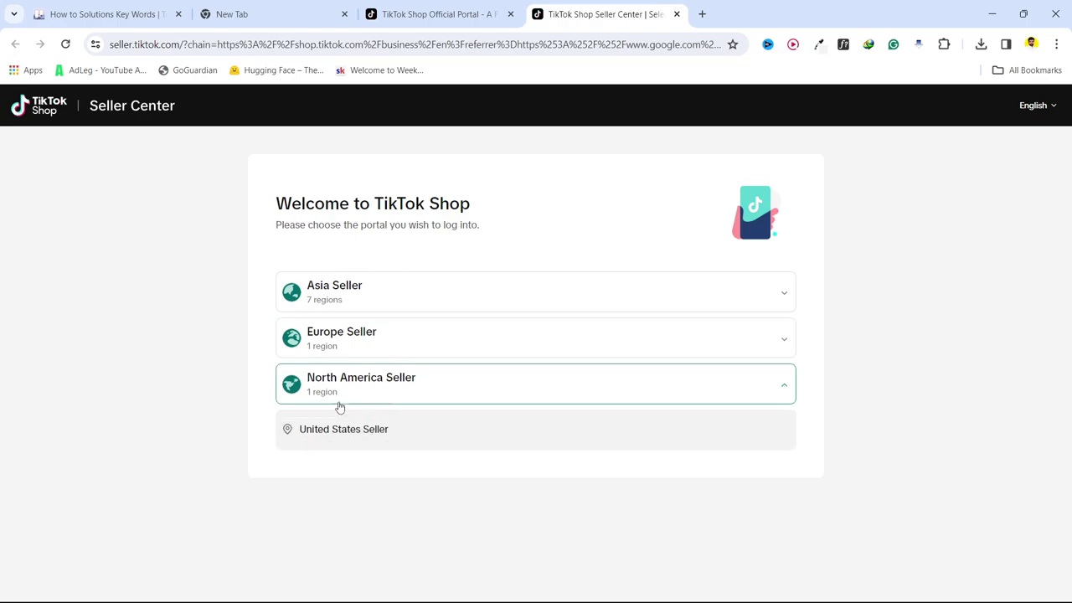
# Step: Enter the United Kingdom Seller portal from the Europe Seller group
pyautogui.click(358, 346)
pyautogui.moveTo(346, 391)
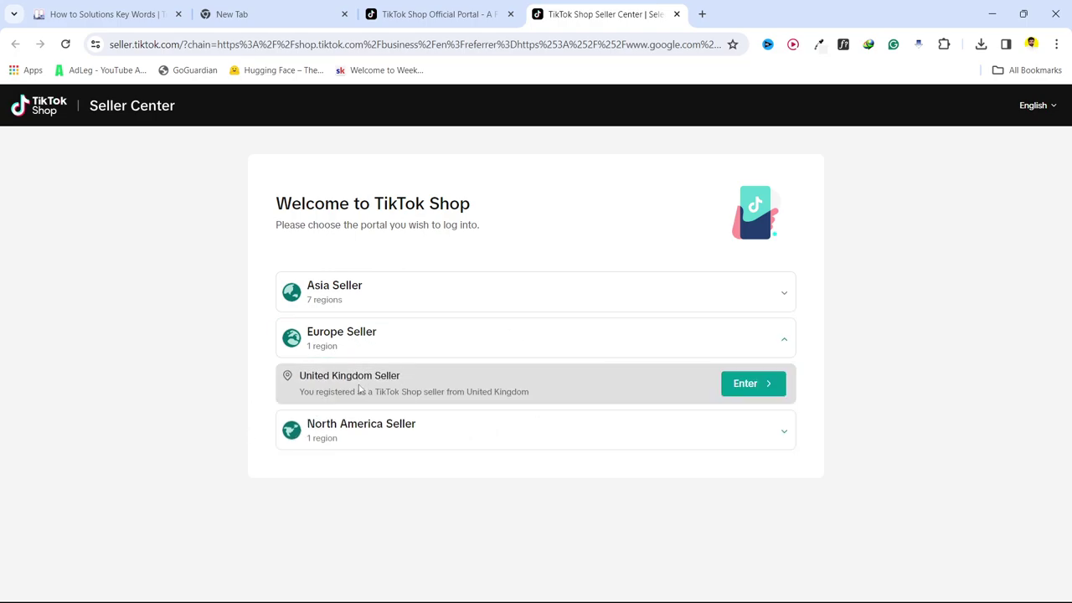
pyautogui.click(746, 383)
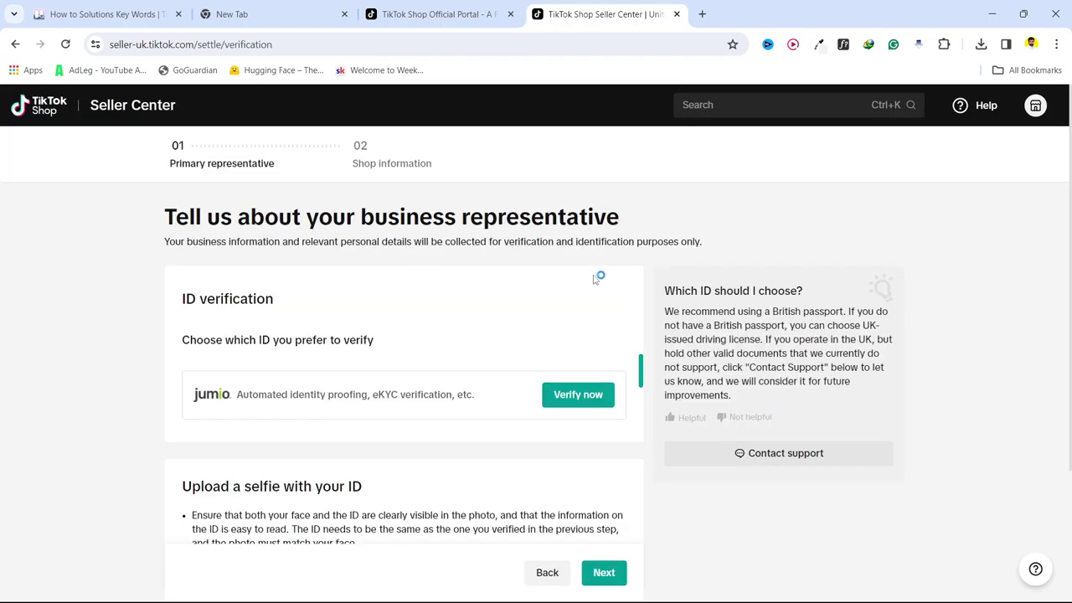
# Step: Examine the business representative verification form and dismiss the product listing survey
pyautogui.scroll(-2, 469, 272)
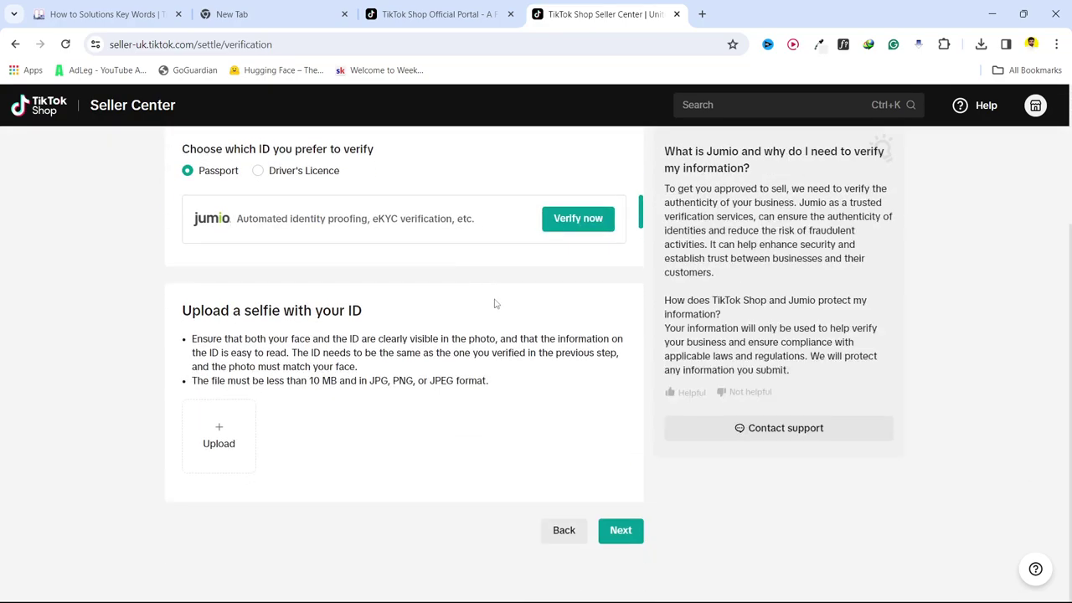
pyautogui.scroll(2, 469, 310)
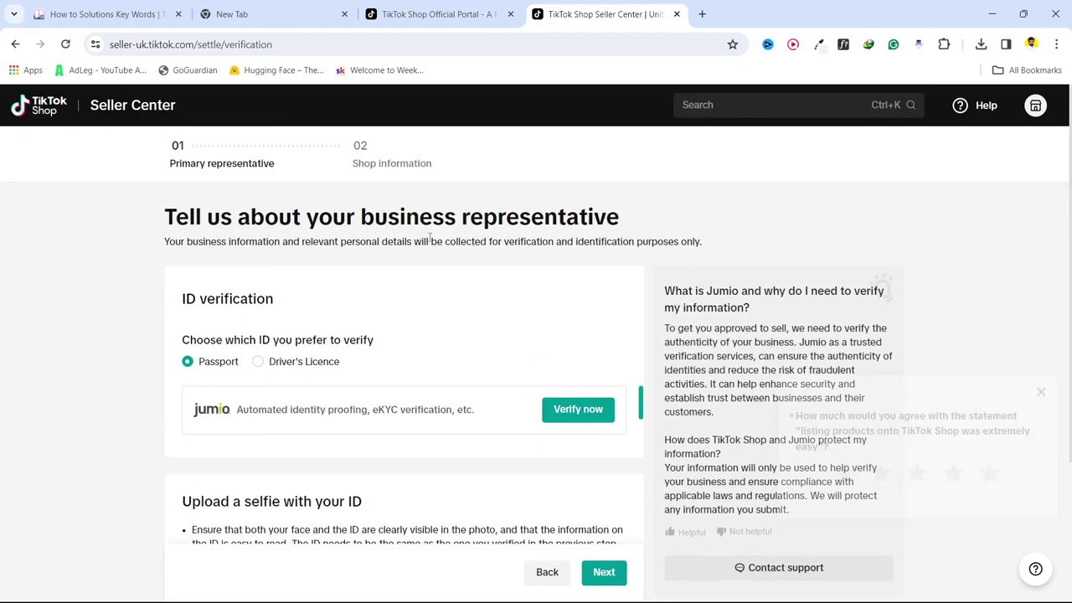
pyautogui.click(1039, 394)
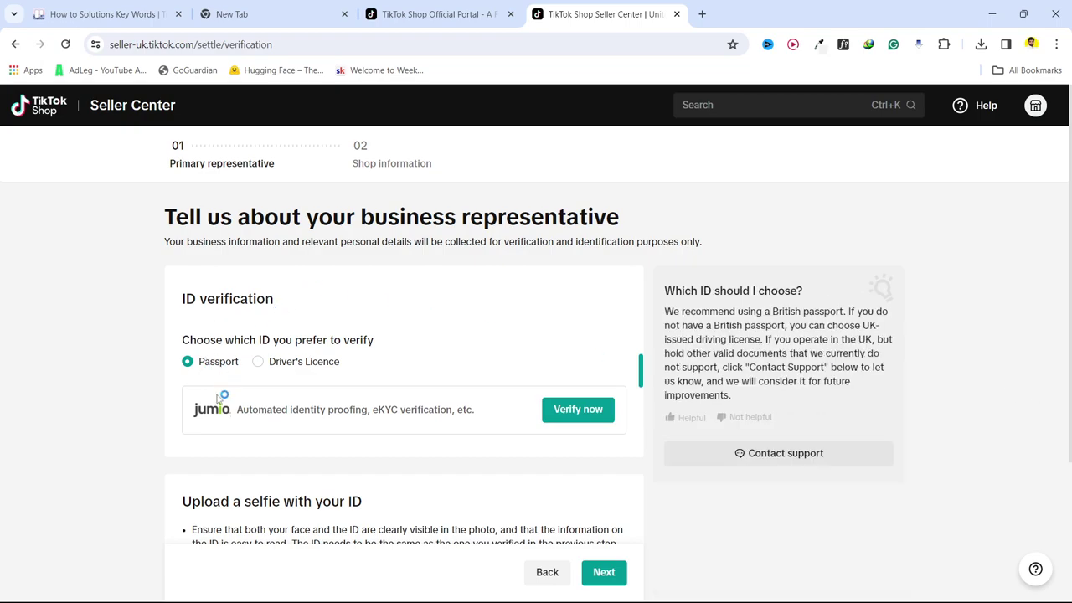
# Step: Try to start the Jumio identity verification with Passport as the chosen ID, and close its dialog
pyautogui.click(261, 364)
pyautogui.click(188, 362)
pyautogui.click(570, 414)
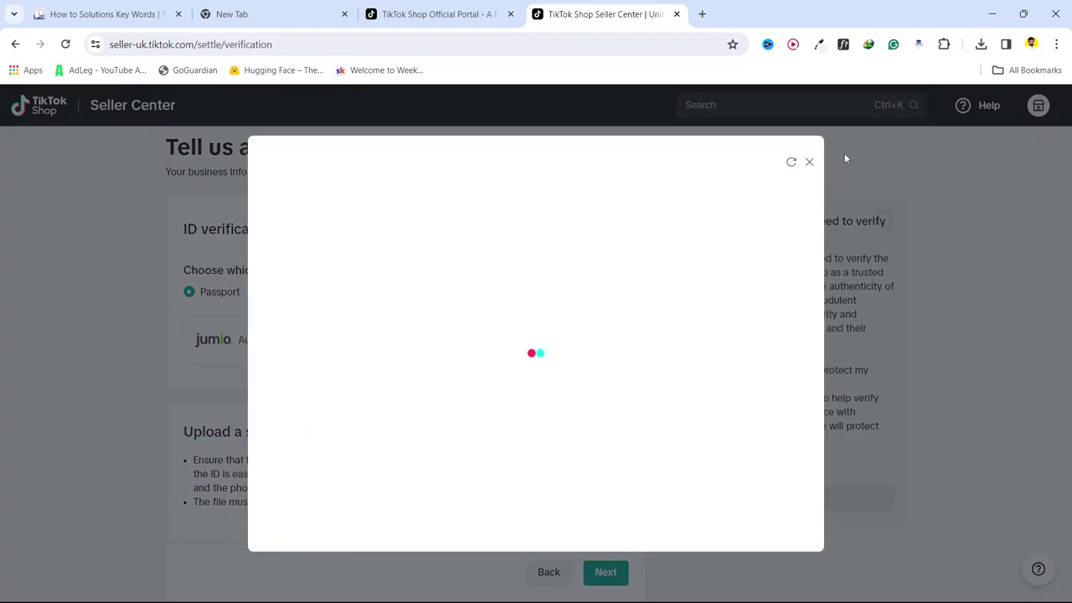
pyautogui.click(809, 163)
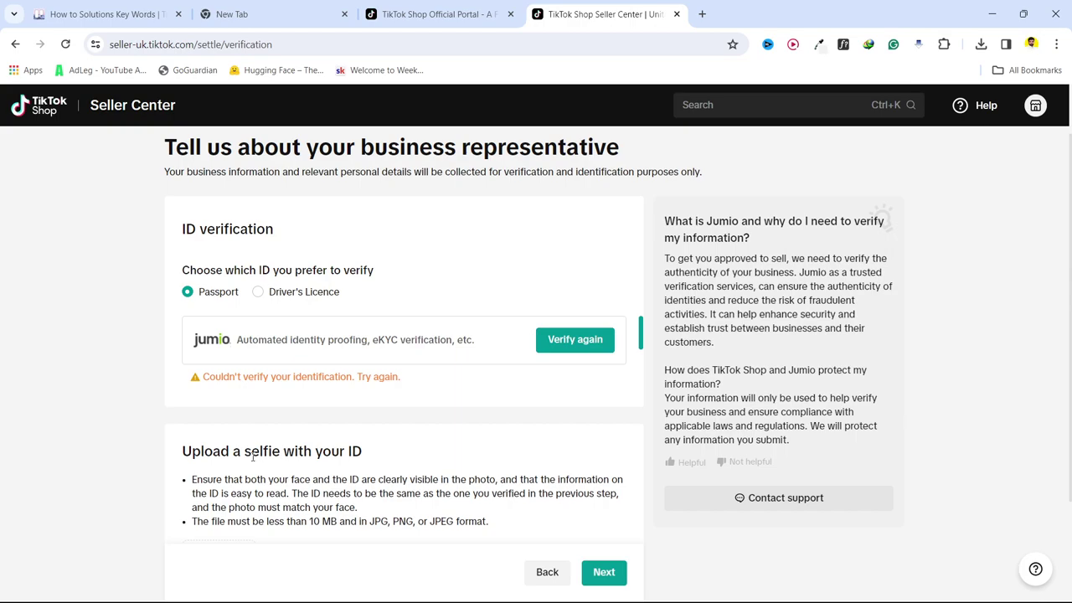
# Step: Read the requirements for uploading a selfie with the ID and try to continue to the shop information stage
pyautogui.scroll(-1, 368, 459)
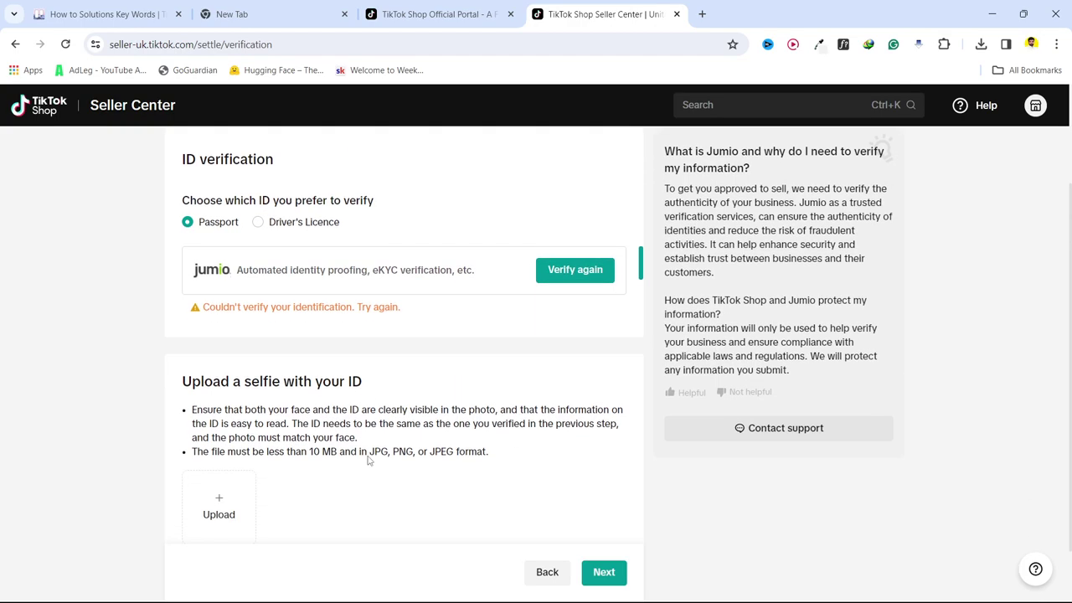
pyautogui.scroll(-1, 366, 527)
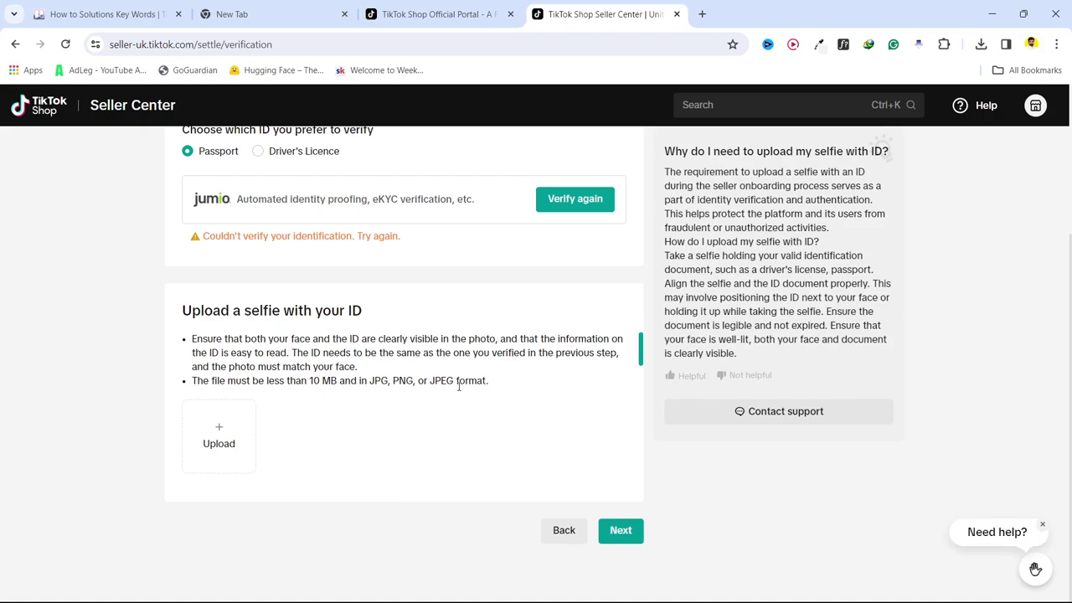
pyautogui.click(620, 530)
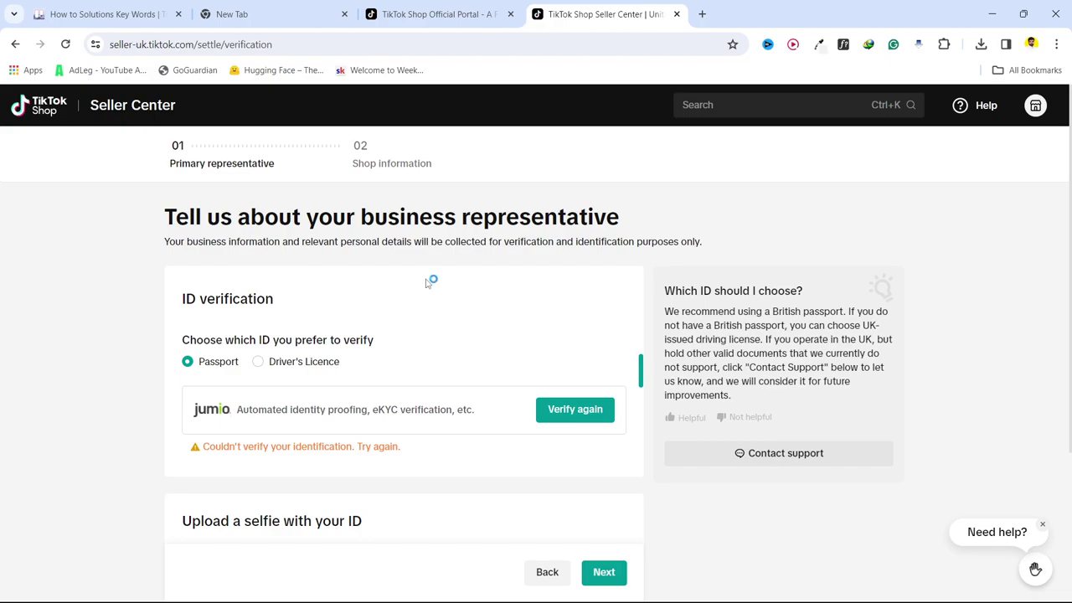
# Step: Switch back to the browser tab showing the Google search page
pyautogui.hotkey('ctrl', '2')
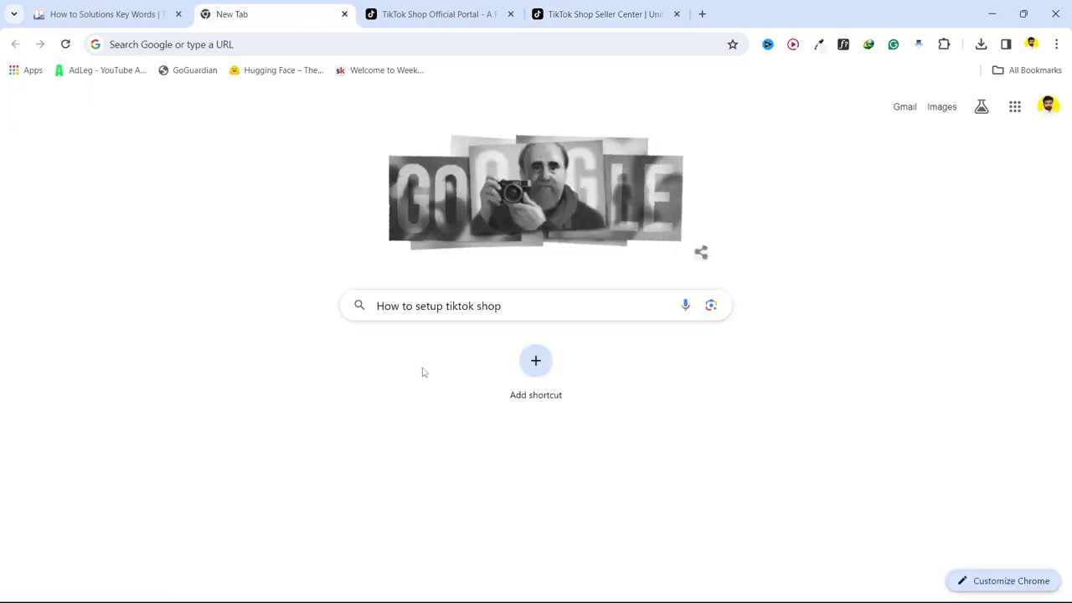